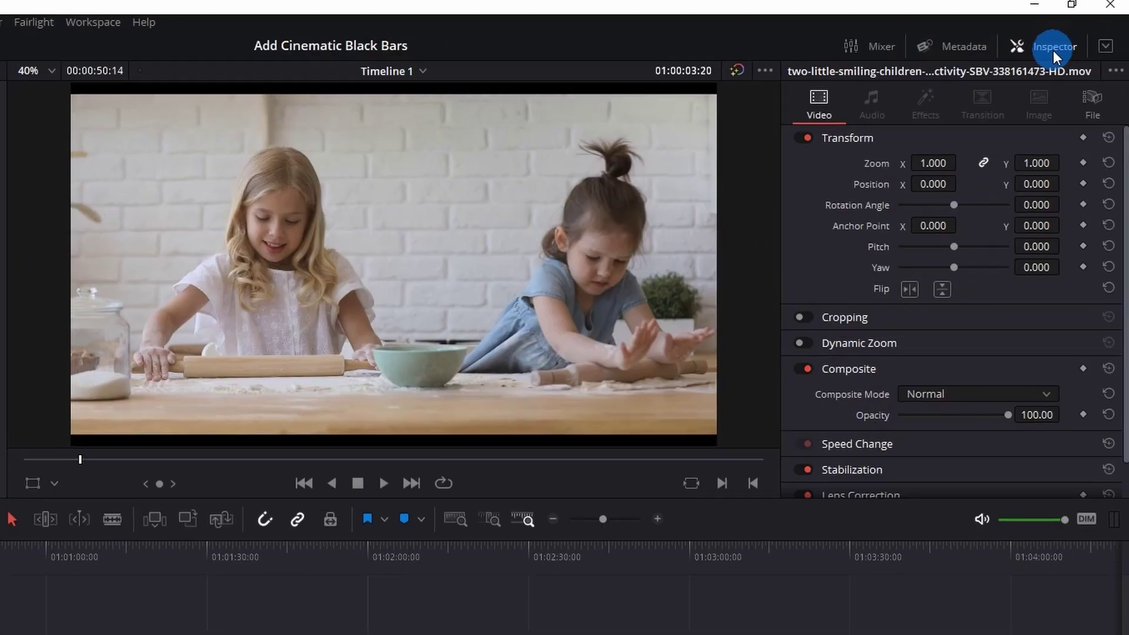
- Enable and expand Cropping for the first clip, then drag Crop Top to add a black bar
left_click(1070, 39)
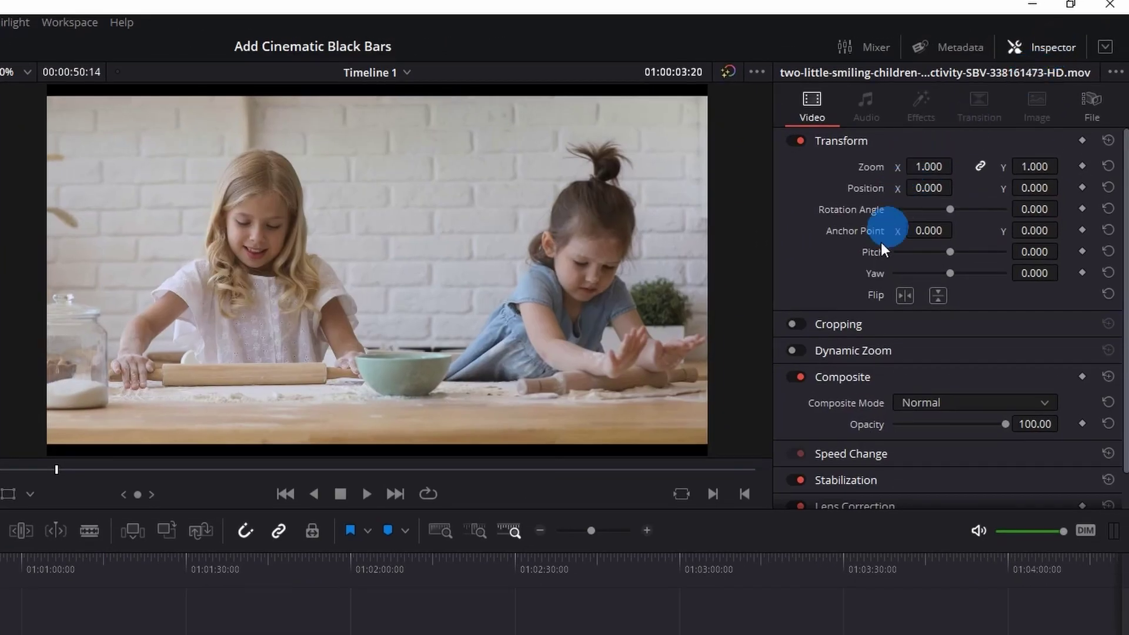
left_click(797, 323)
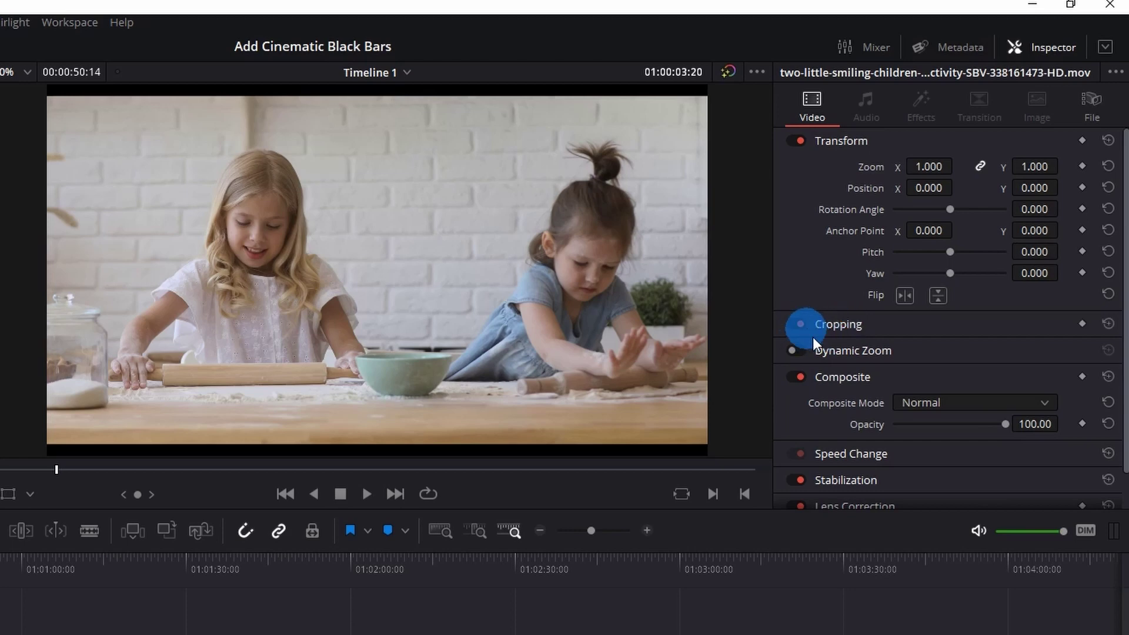
left_click(850, 326)
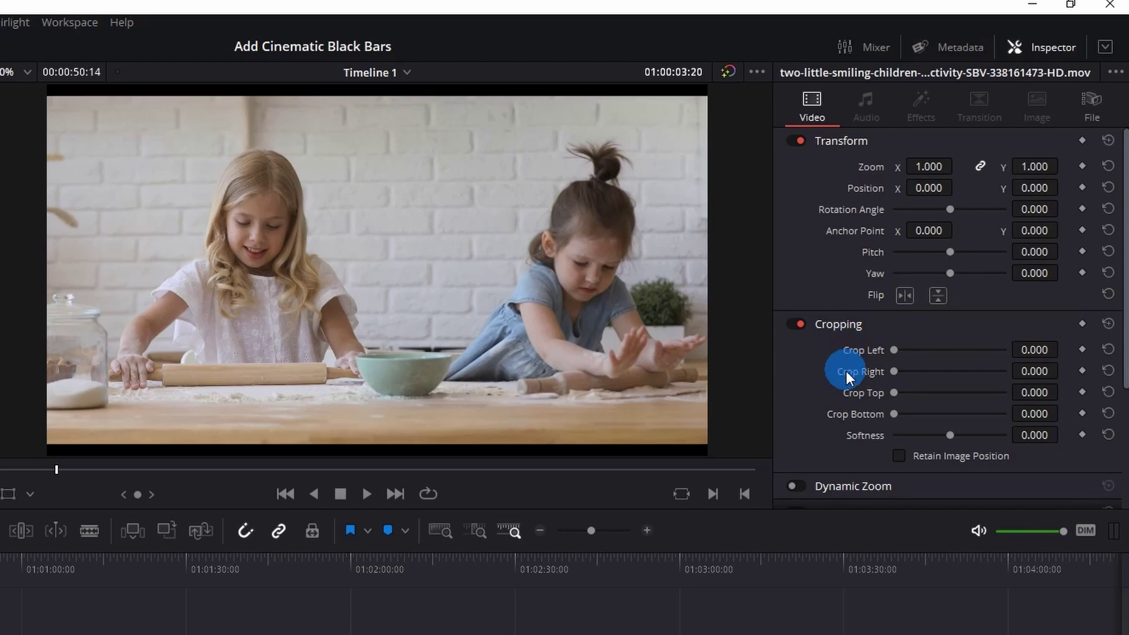
left_click_drag(893, 390, 904, 412)
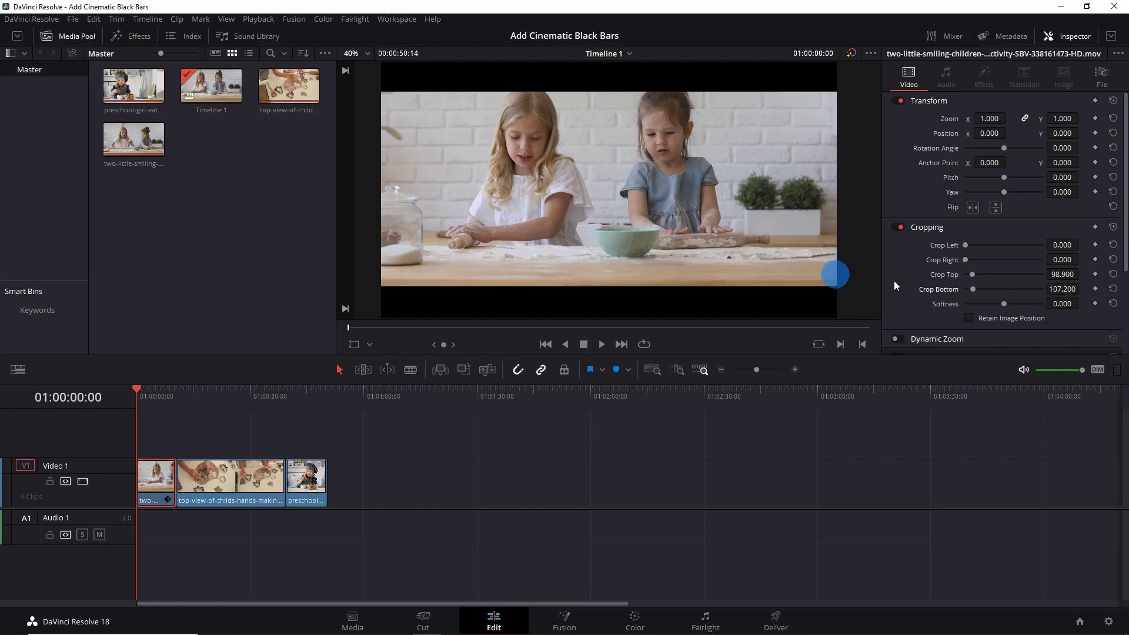
- Reset Crop Top and Crop Bottom to 0, save, and keyframe both at the clip start
left_click(1114, 274)
left_click(1113, 289)
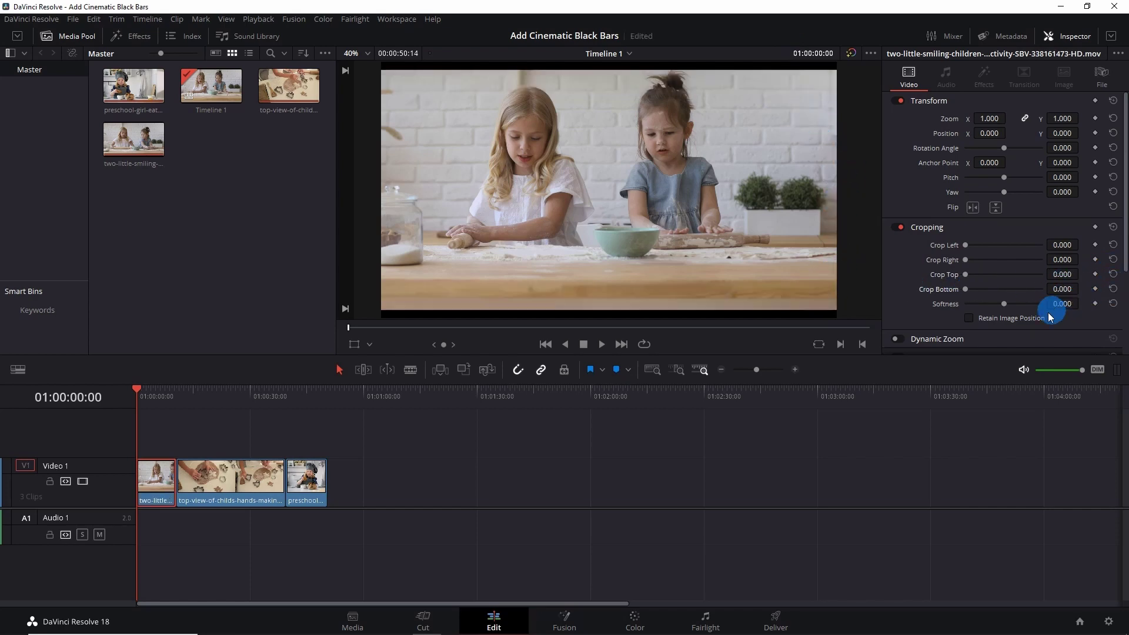
key("ctrl+s")
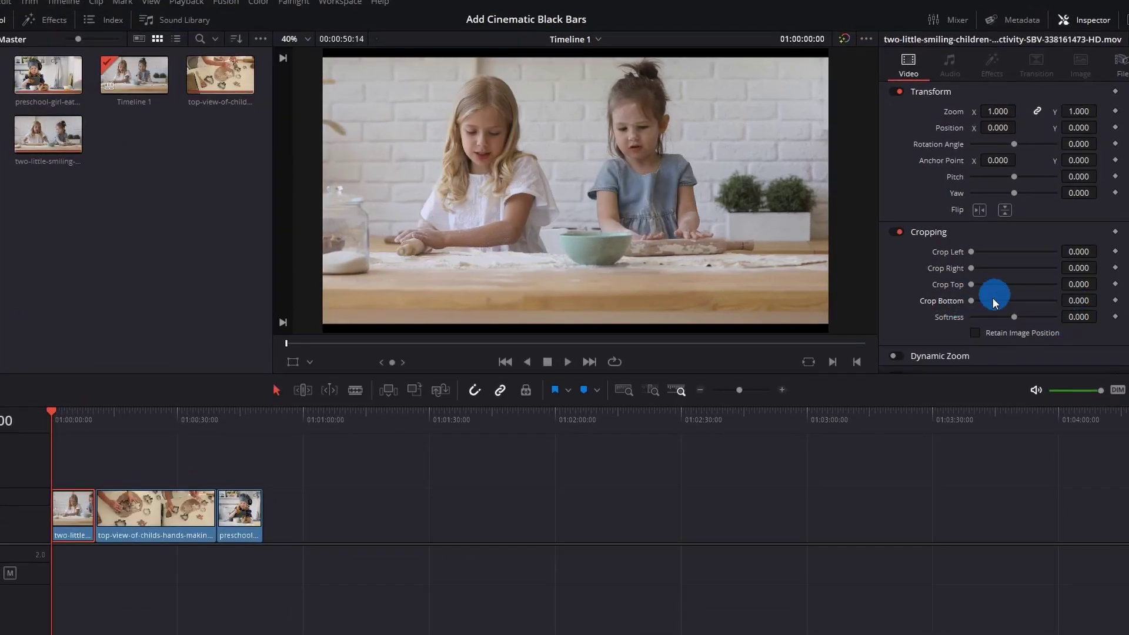
left_click(1116, 284)
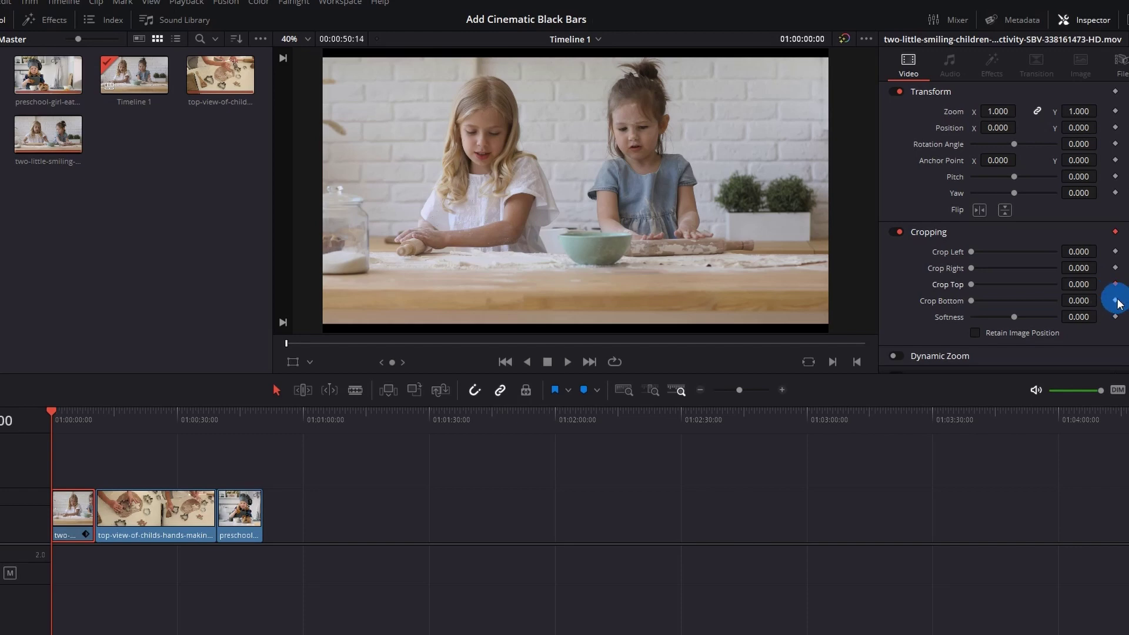
left_click(1115, 300)
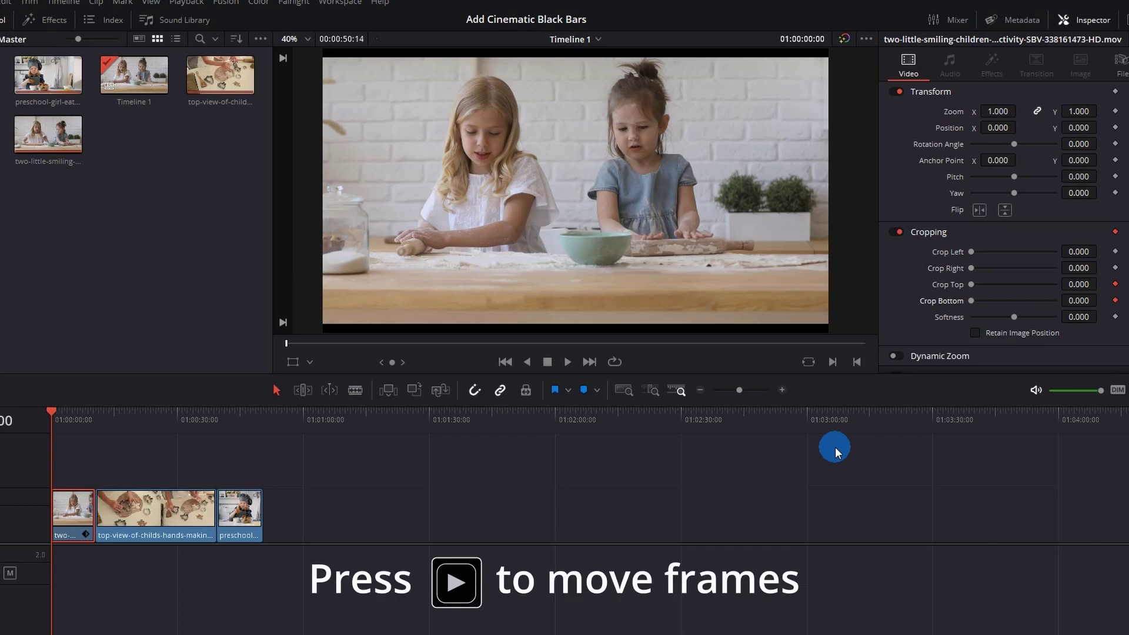
- At frame 10 of the first clip, add Crop Top and Crop Bottom keyframes
key("Right")
key("Right")
key("Right")
key("Right")
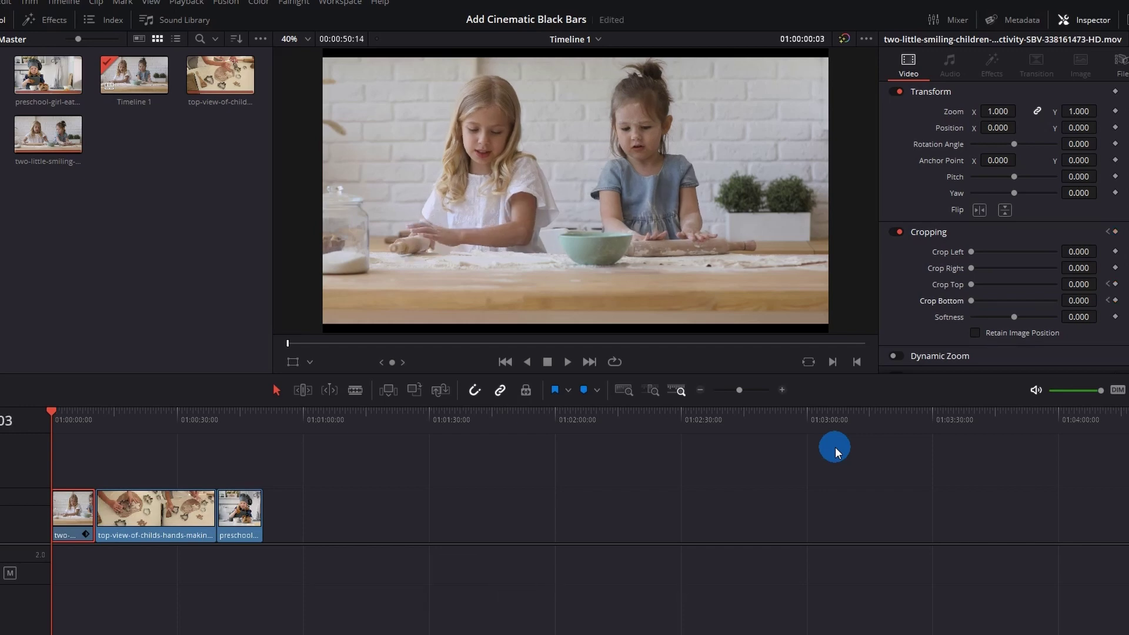
key("Right")
key("Right")
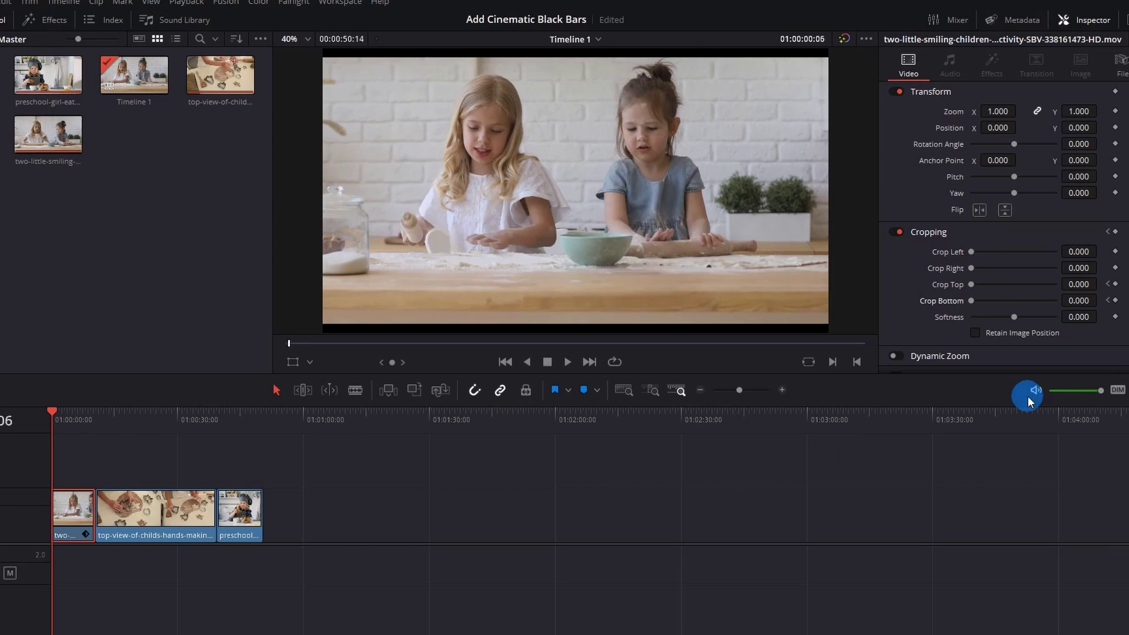
key("Right")
key("Right")
key("Right")
key("Right")
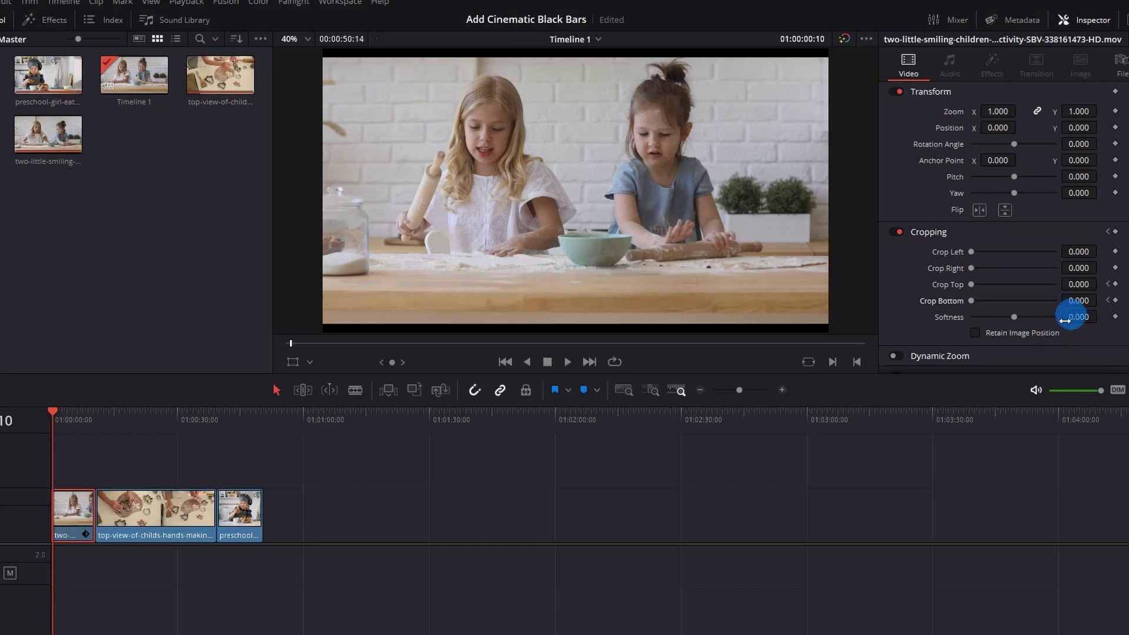
left_click(1115, 285)
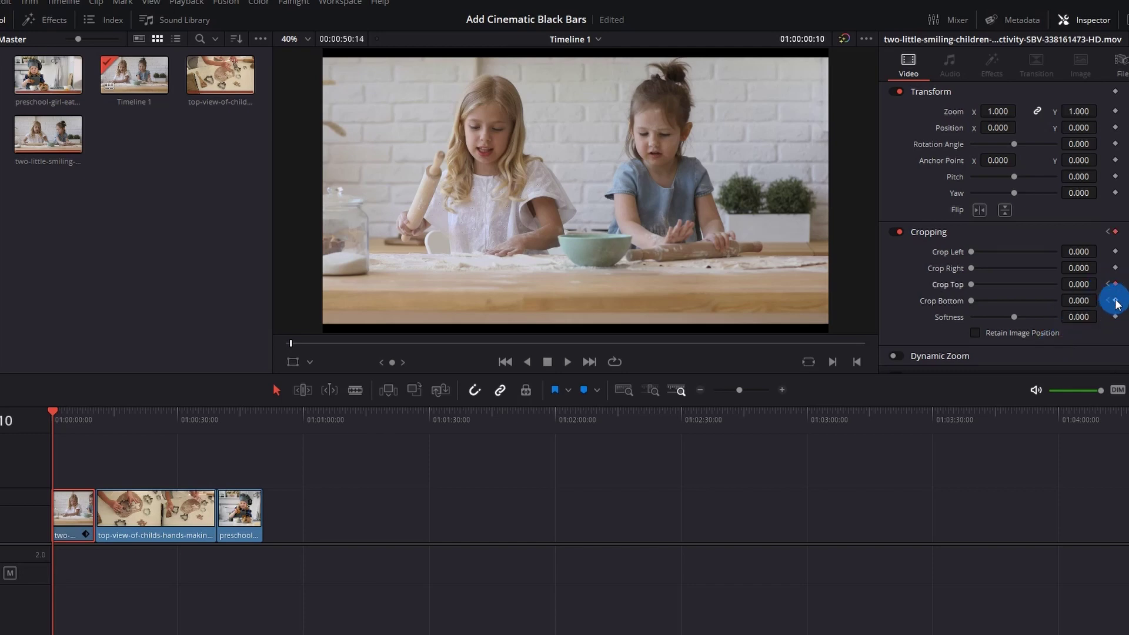
left_click(1115, 300)
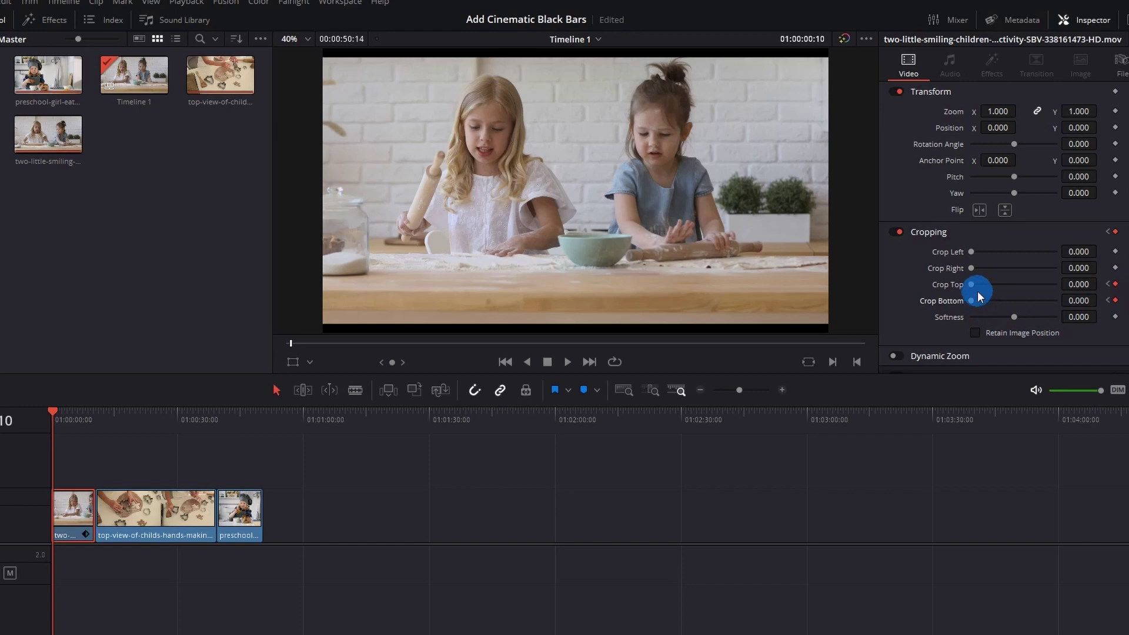
- Set Crop Top and Crop Bottom to 100 at that keyframe and return the playhead to the start
left_click(1095, 285)
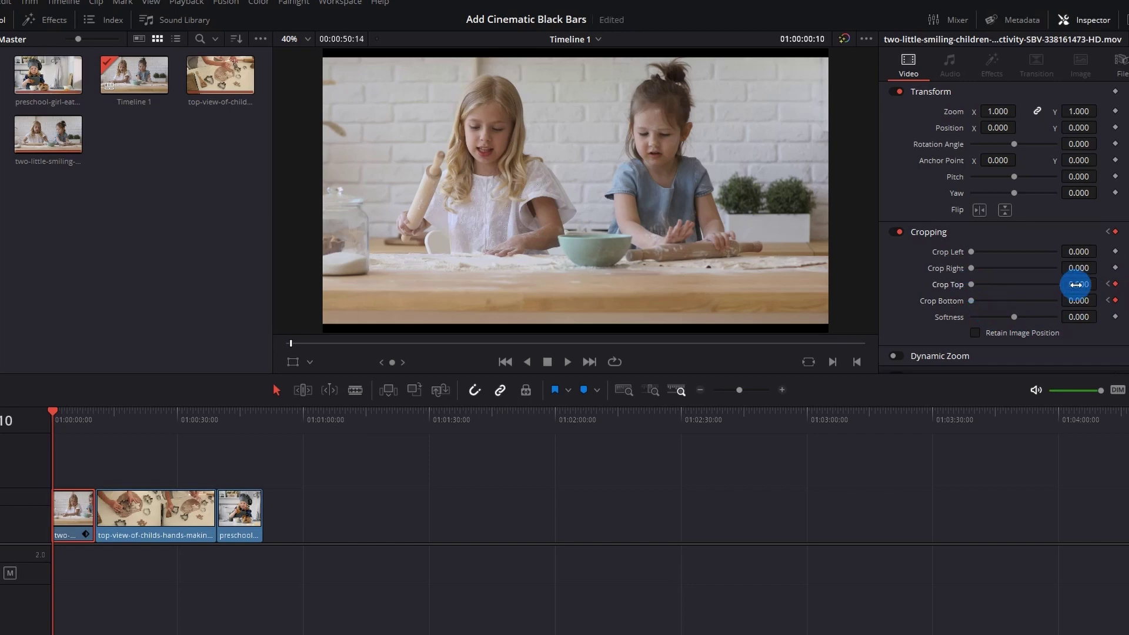
left_click(1083, 285)
type("100")
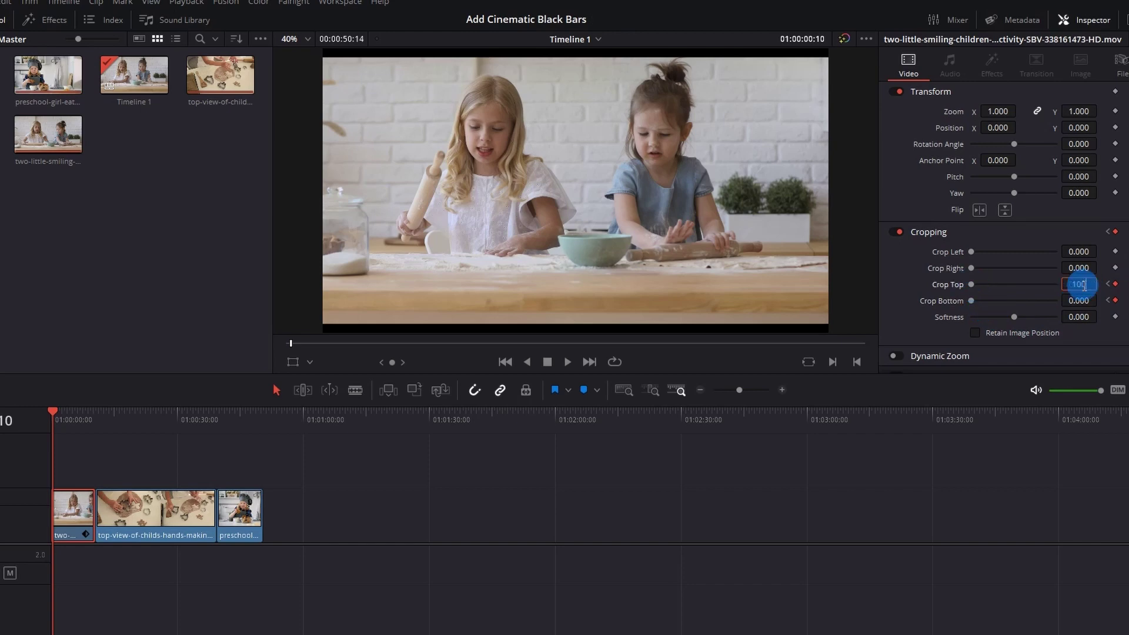
key("Return")
left_click(1081, 301)
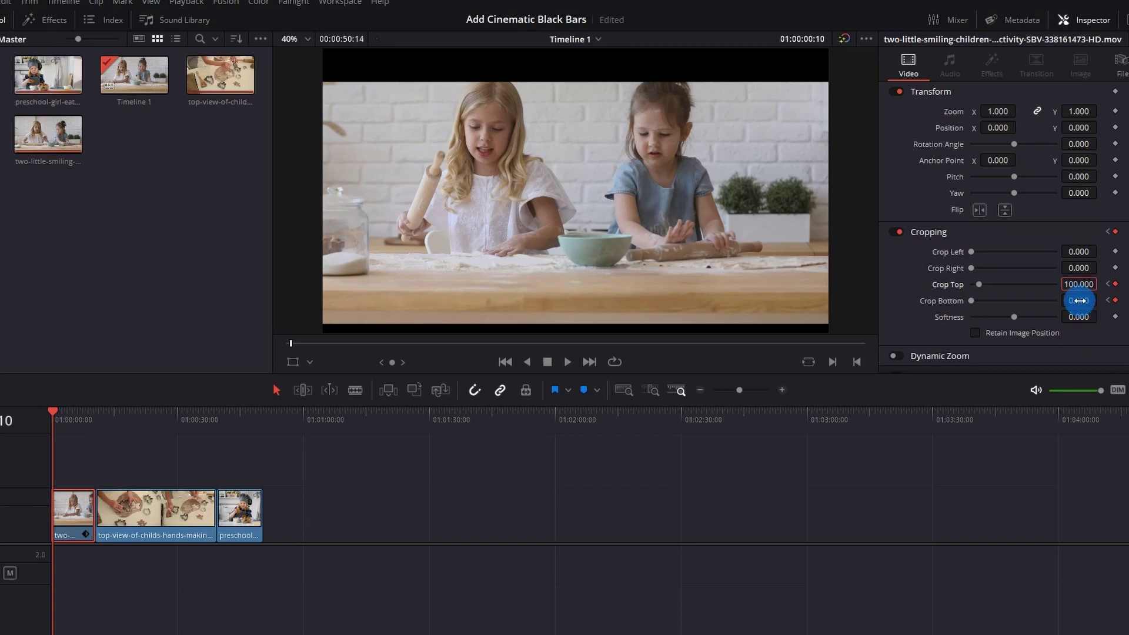
left_click(1079, 301)
type("100")
key("Return")
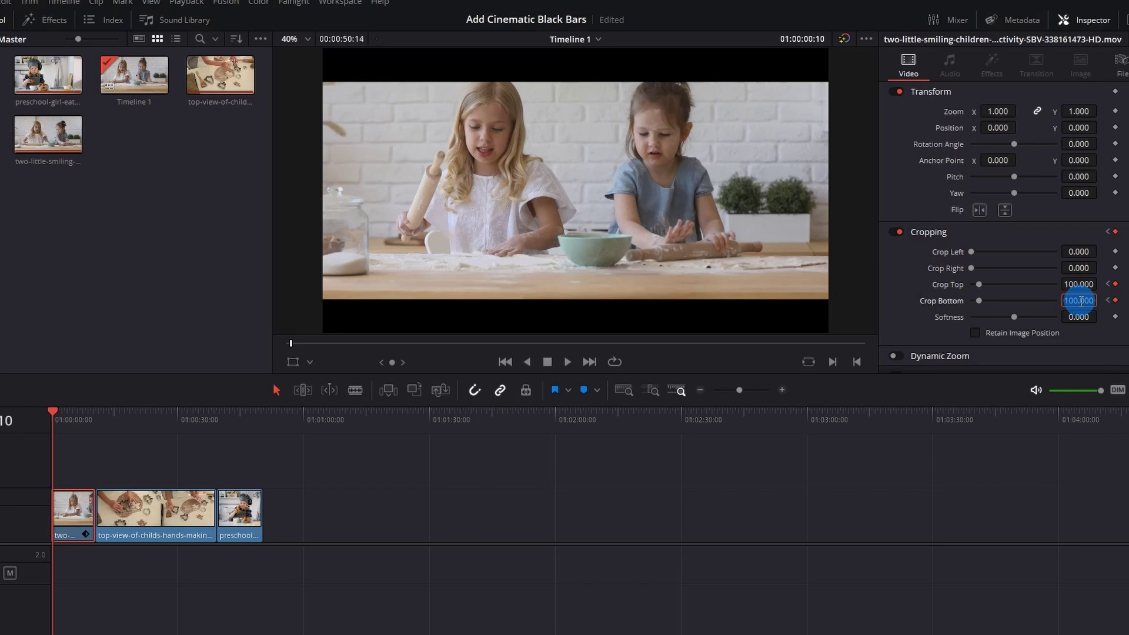
key("Home")
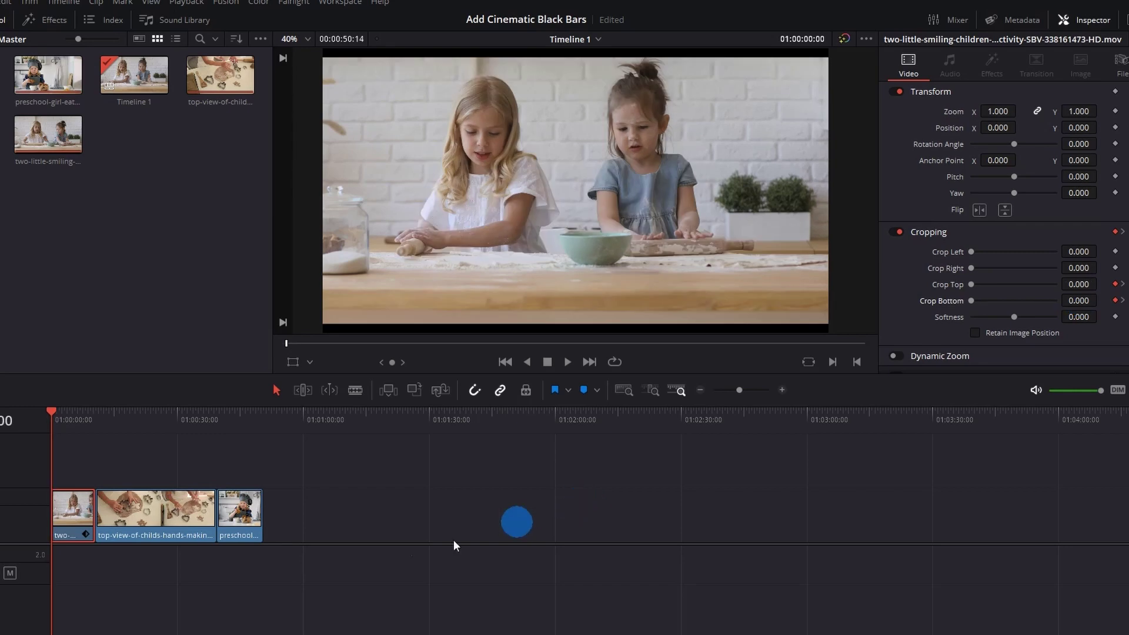
- Show the first clip's keyframes and replay it from the timeline start to watch the bars animate in
left_click(86, 534)
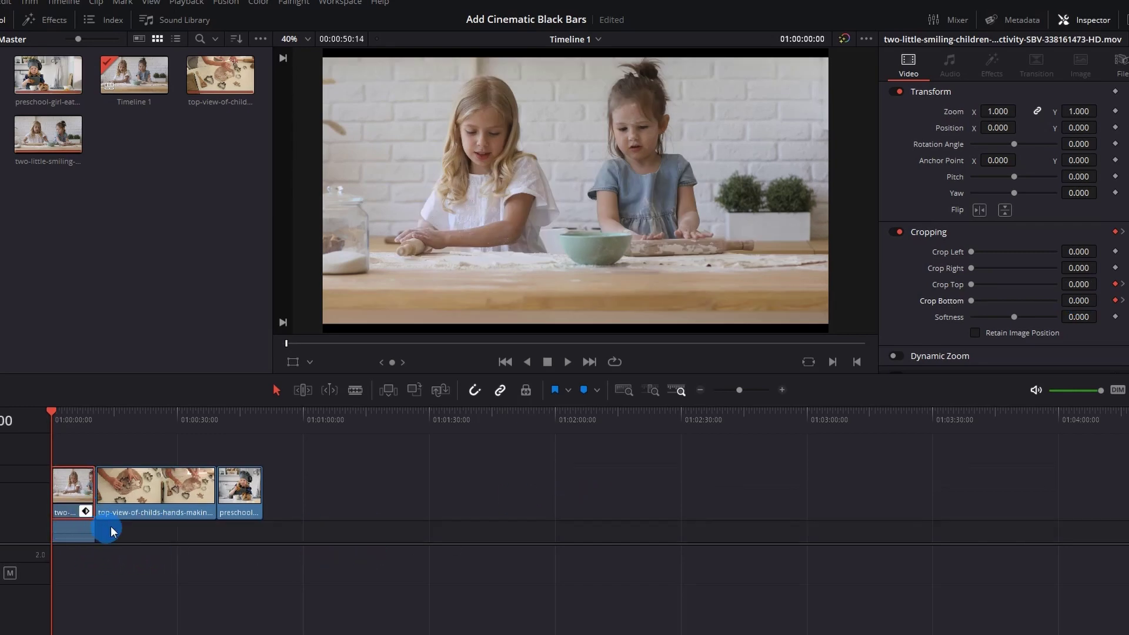
left_click(783, 389)
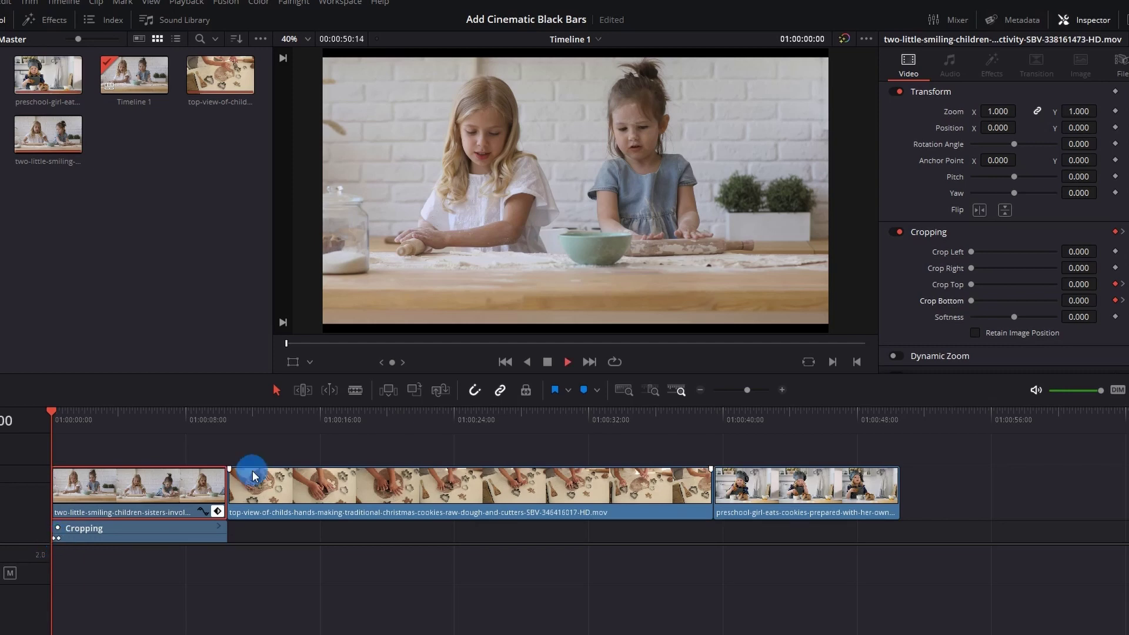
key("space")
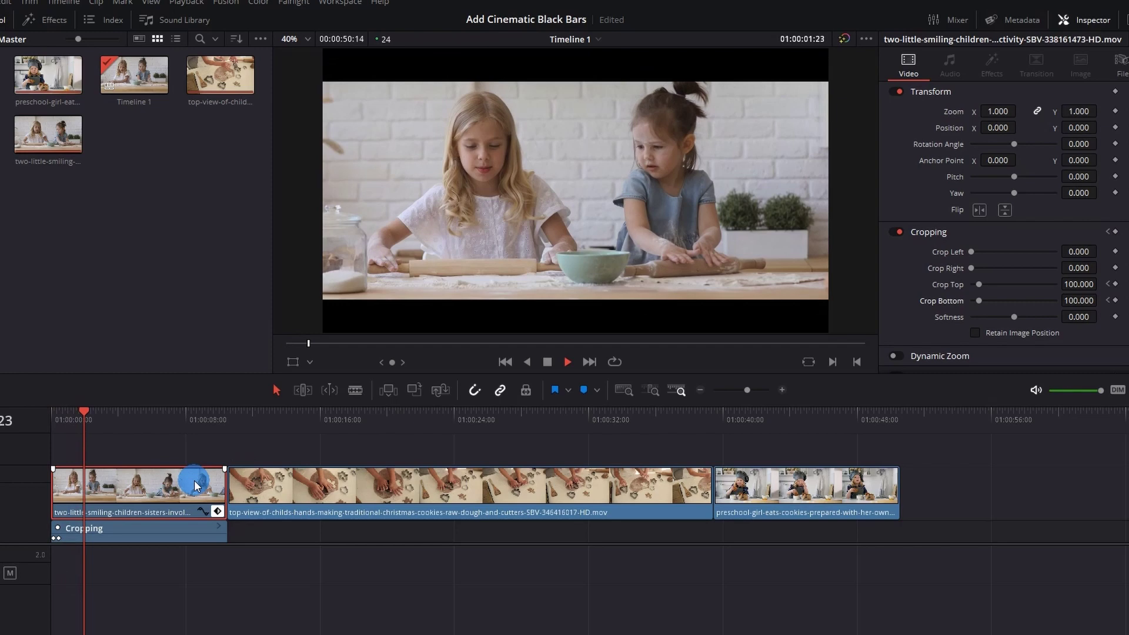
key("space")
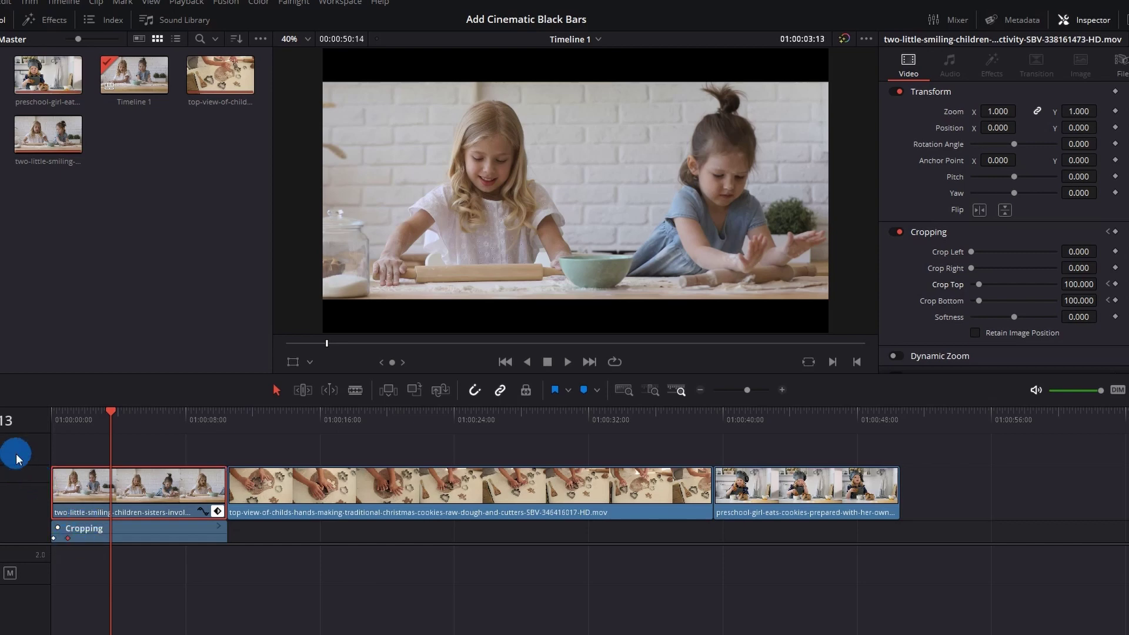
left_click(56, 412)
key("space")
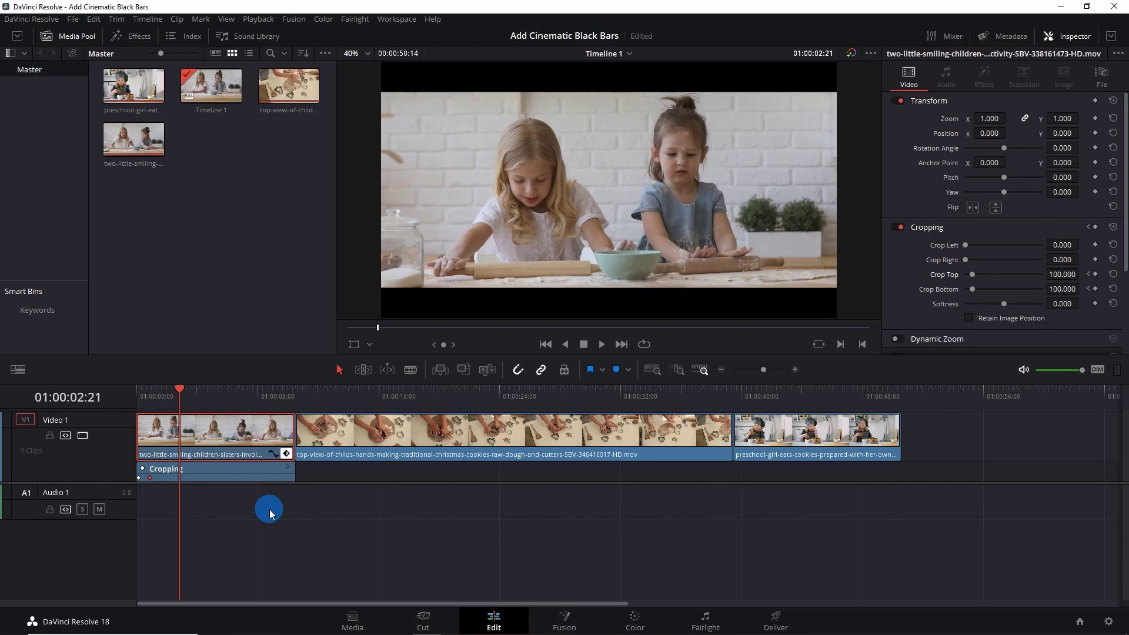
- Reveal the Cropping keyframe curve and give its first keyframe an easing interpolation
left_click(258, 474)
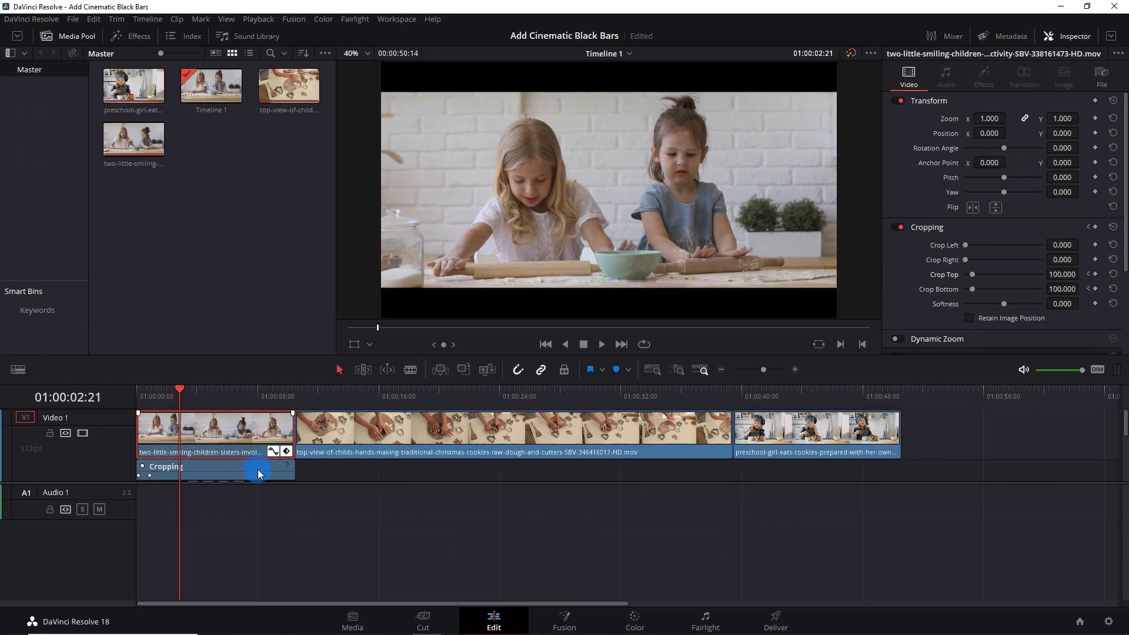
left_click_drag(118, 482, 121, 562)
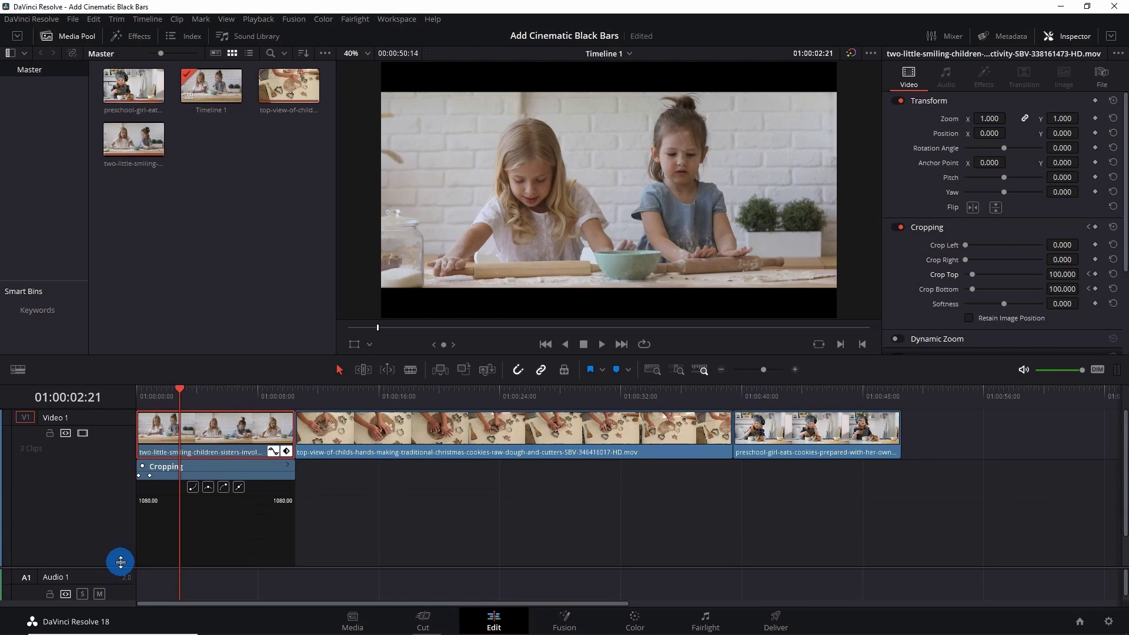
scroll(242, 504, "down", 2)
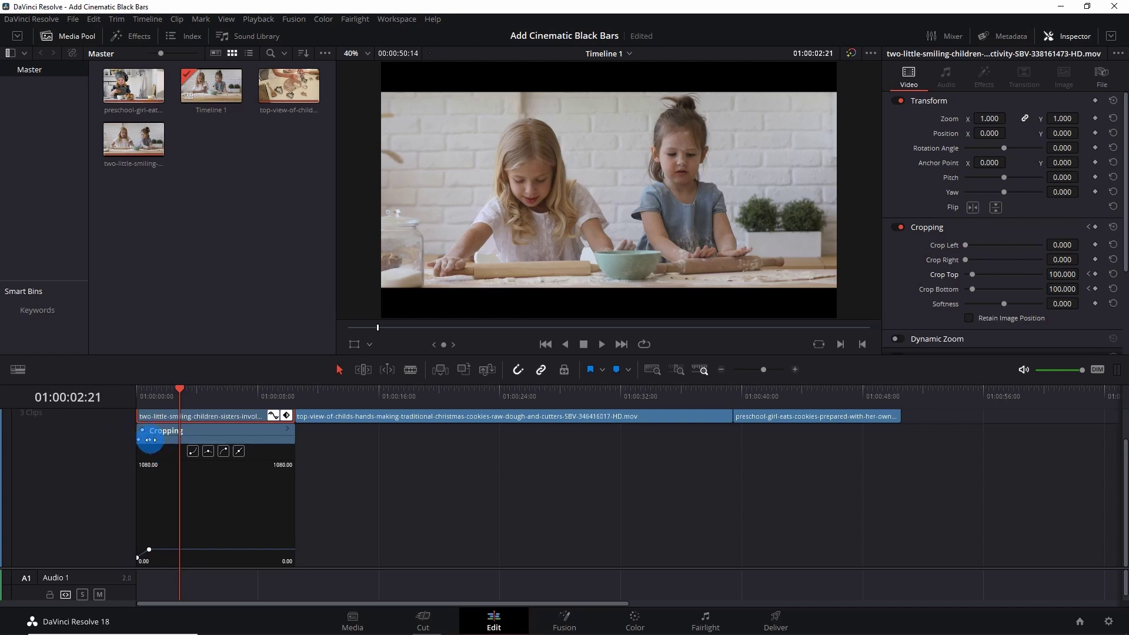
left_click(140, 438)
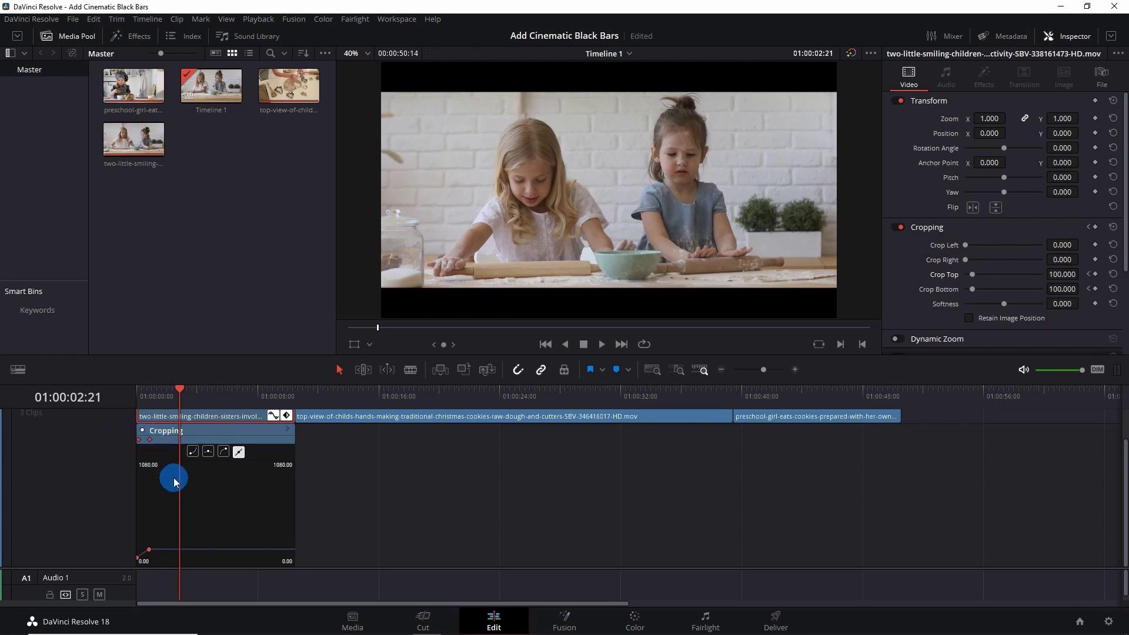
left_click(193, 453)
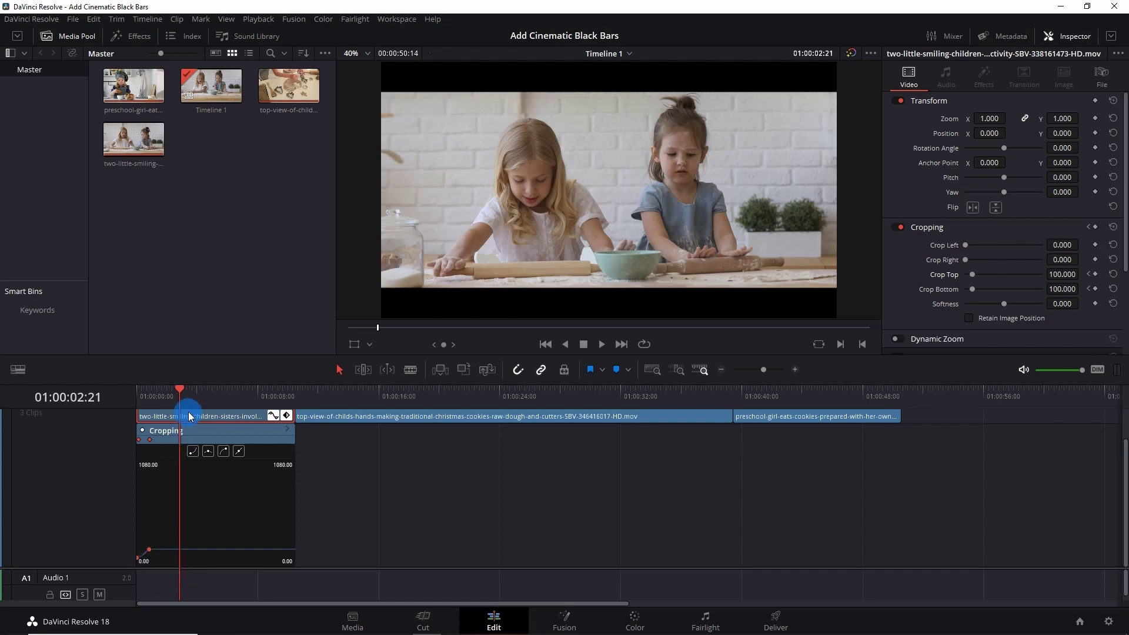
left_click(149, 394)
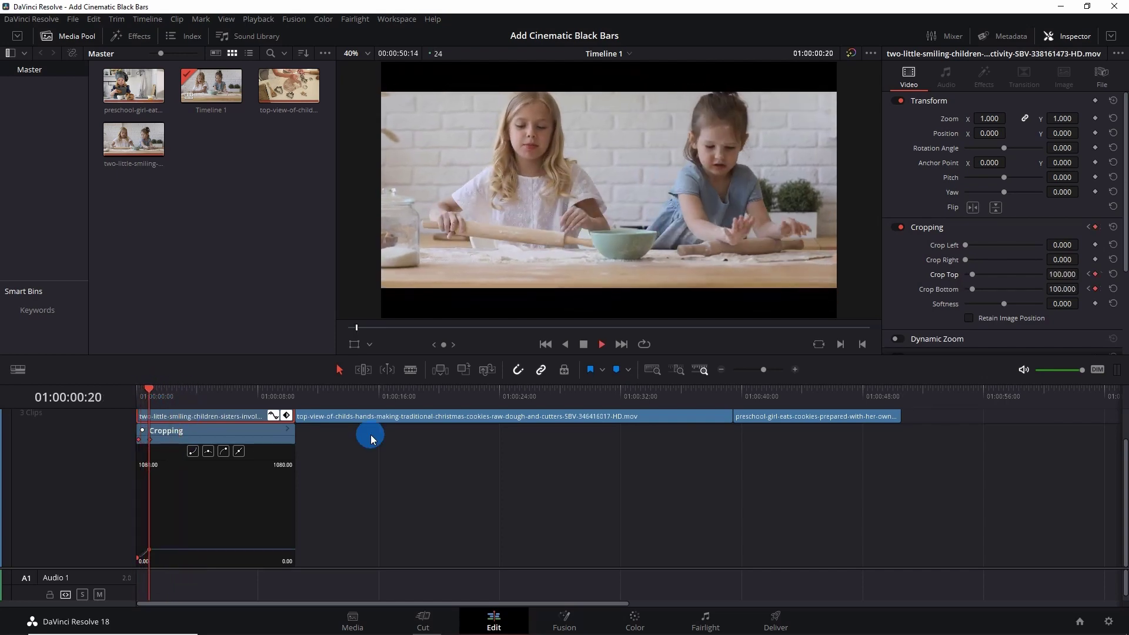
- Preview the eased crop, then reset Cropping so Crop Top and Bottom return to 0
key("space")
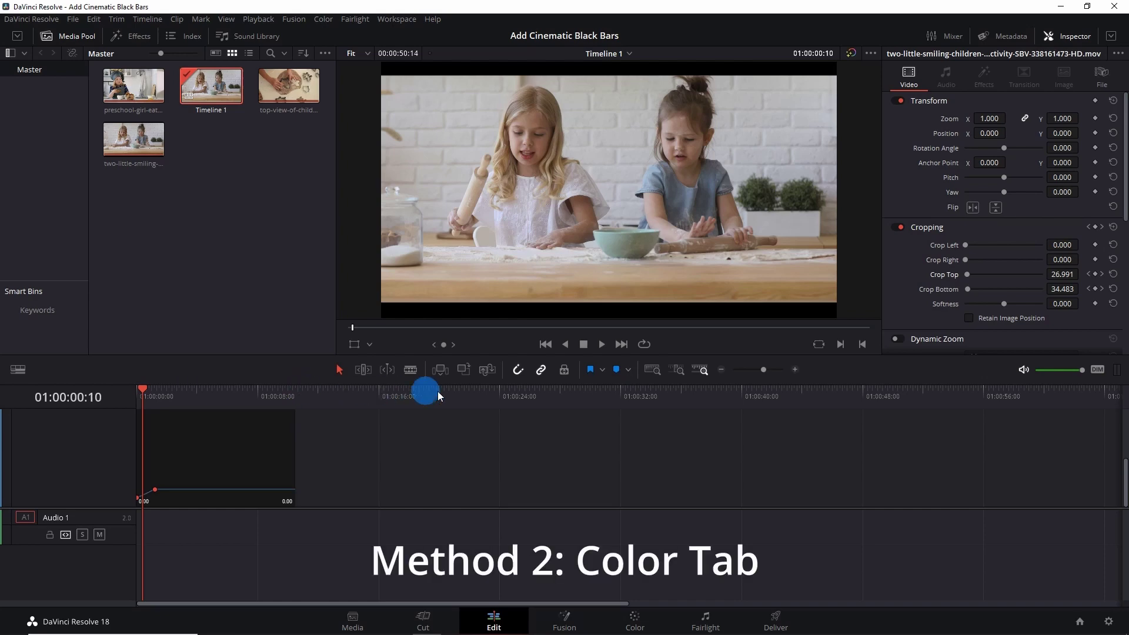
left_click(1114, 227)
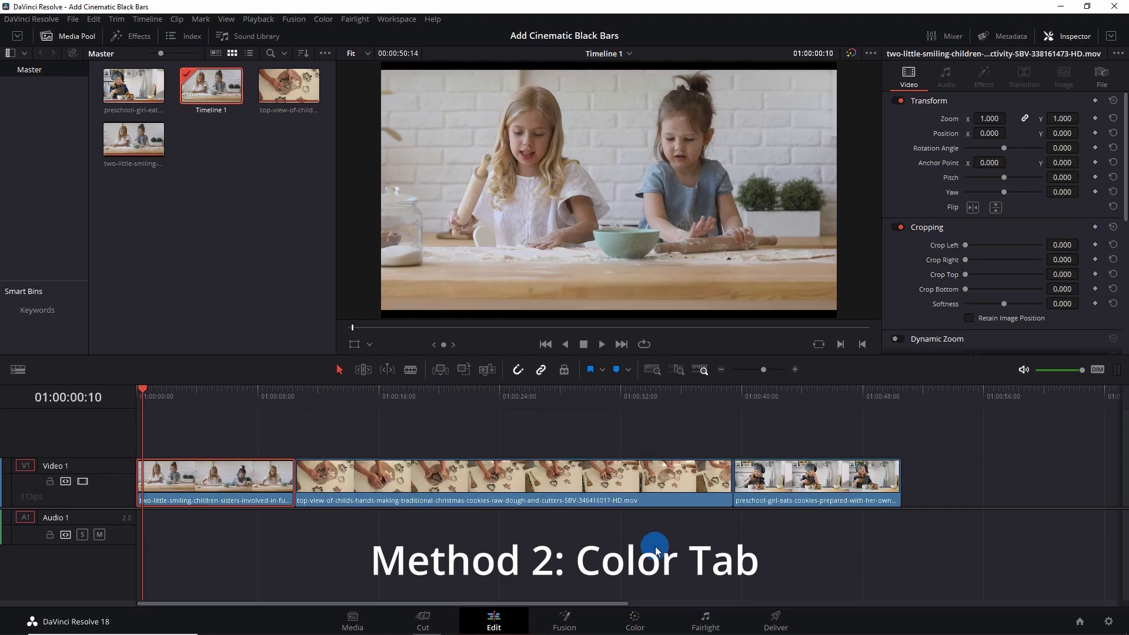
- On the Color page, switch grading from clip to timeline nodes
left_click(634, 621)
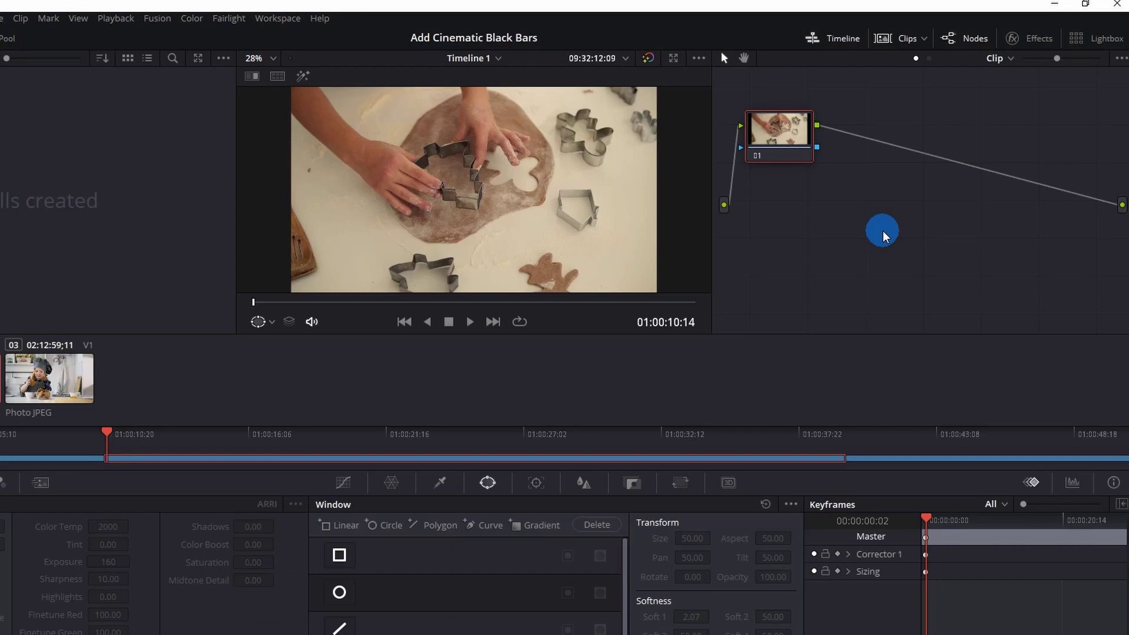
left_click(999, 58)
left_click(1007, 94)
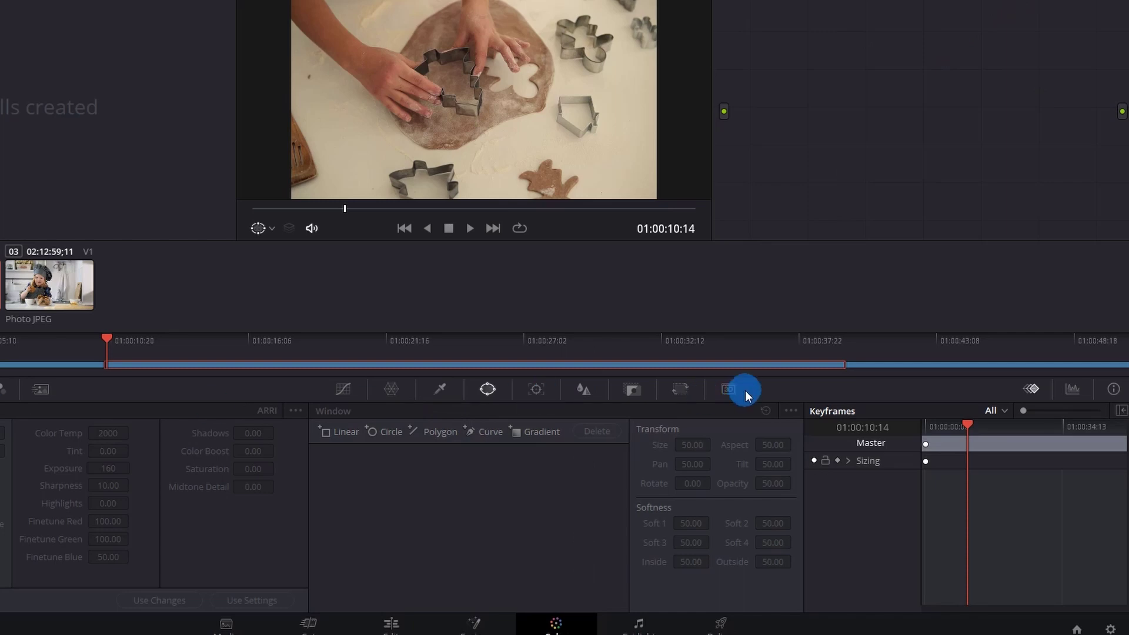
- Set Output Sizing blanking to Top 100 and Bottom 980
left_click(682, 390)
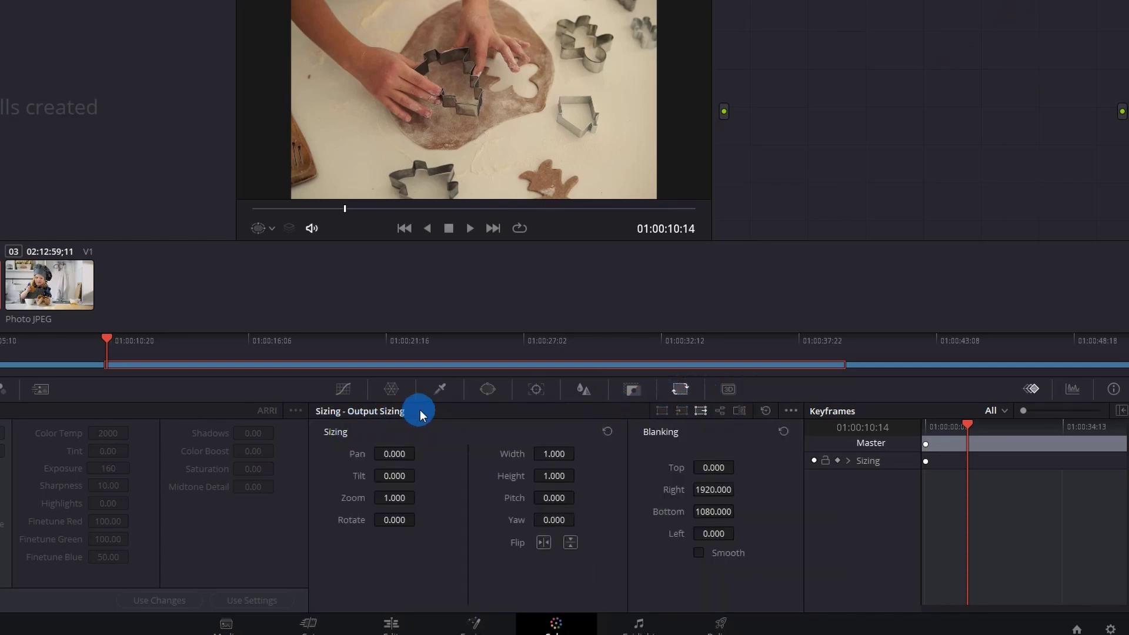
left_click(714, 468)
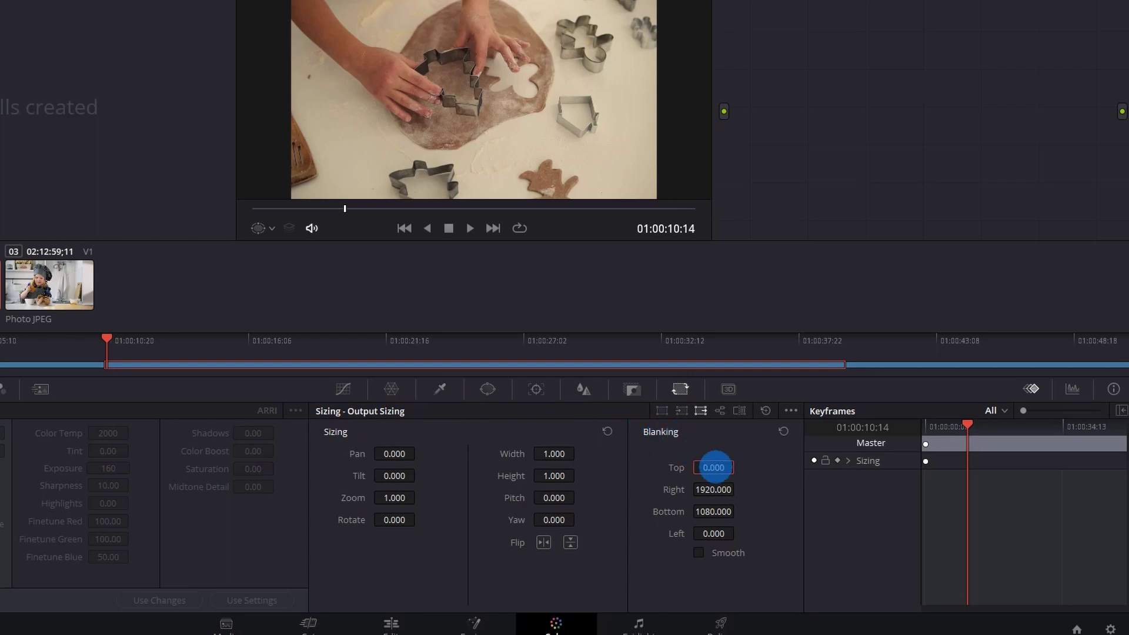
type("100")
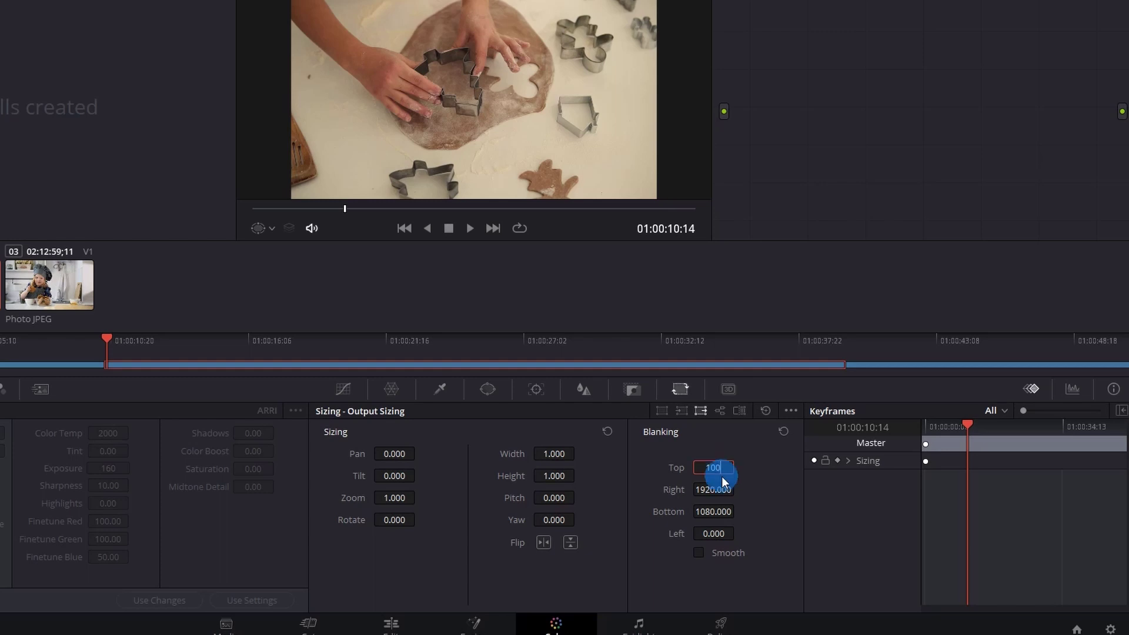
key("Return")
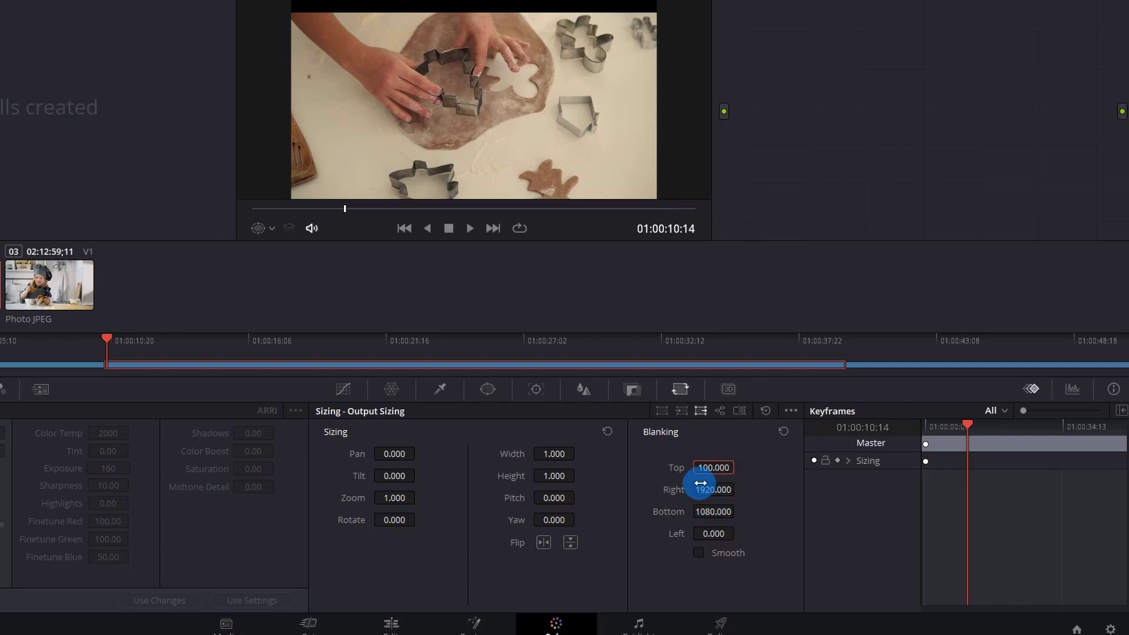
left_click(712, 512)
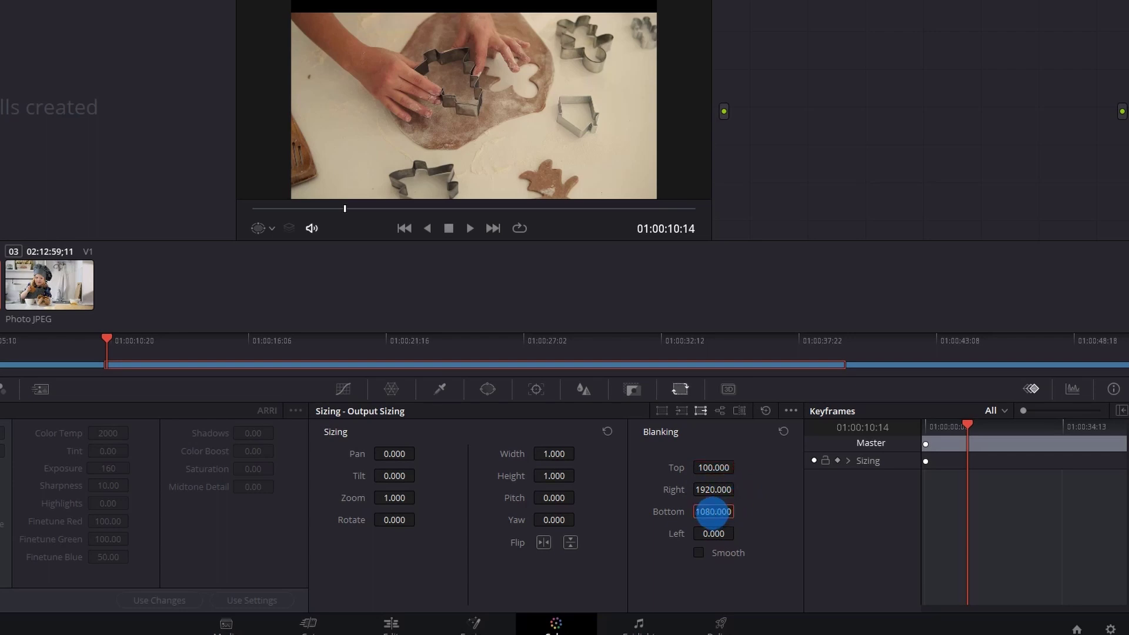
type("980")
key("Return")
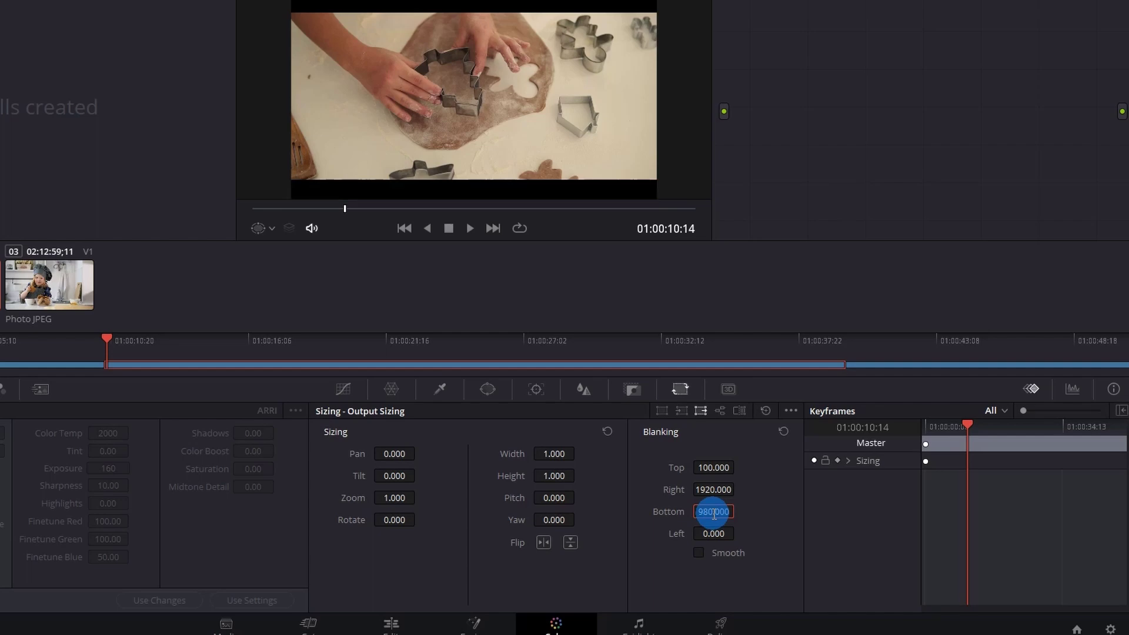
- On the Edit page, check the cookie-cutter clip and the last clip both show black bars
left_click(393, 623)
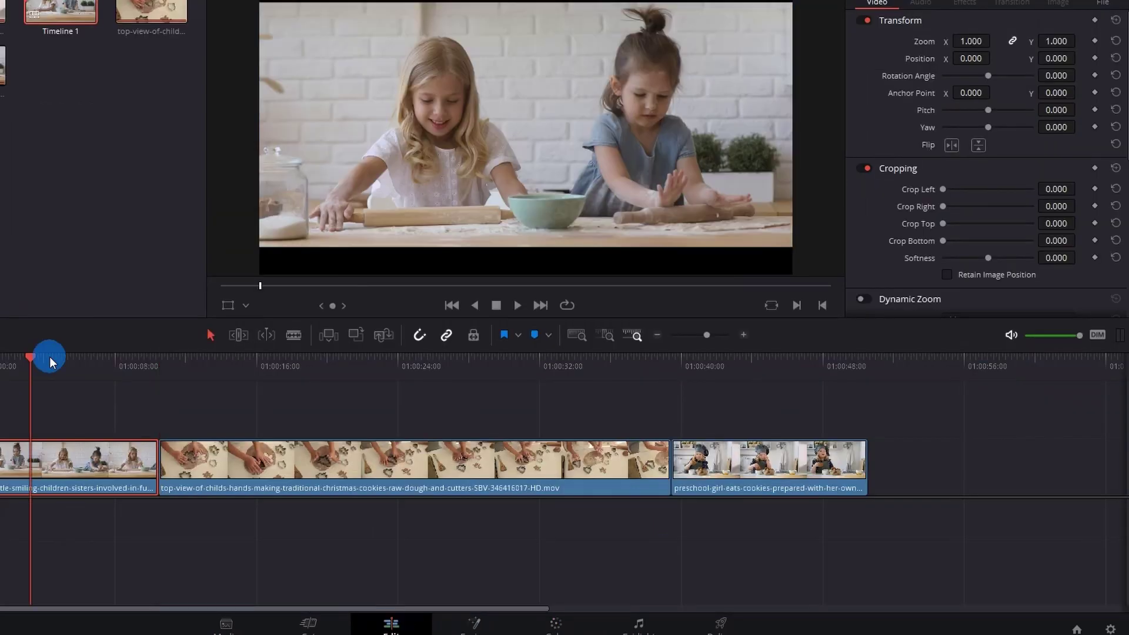
left_click(340, 356)
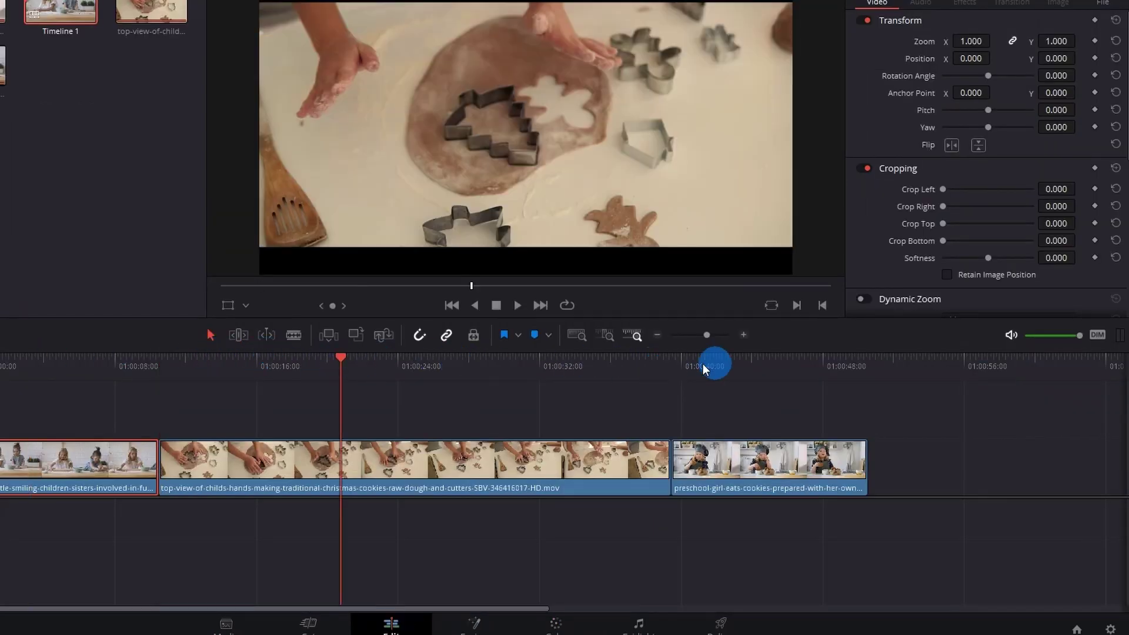
left_click(781, 356)
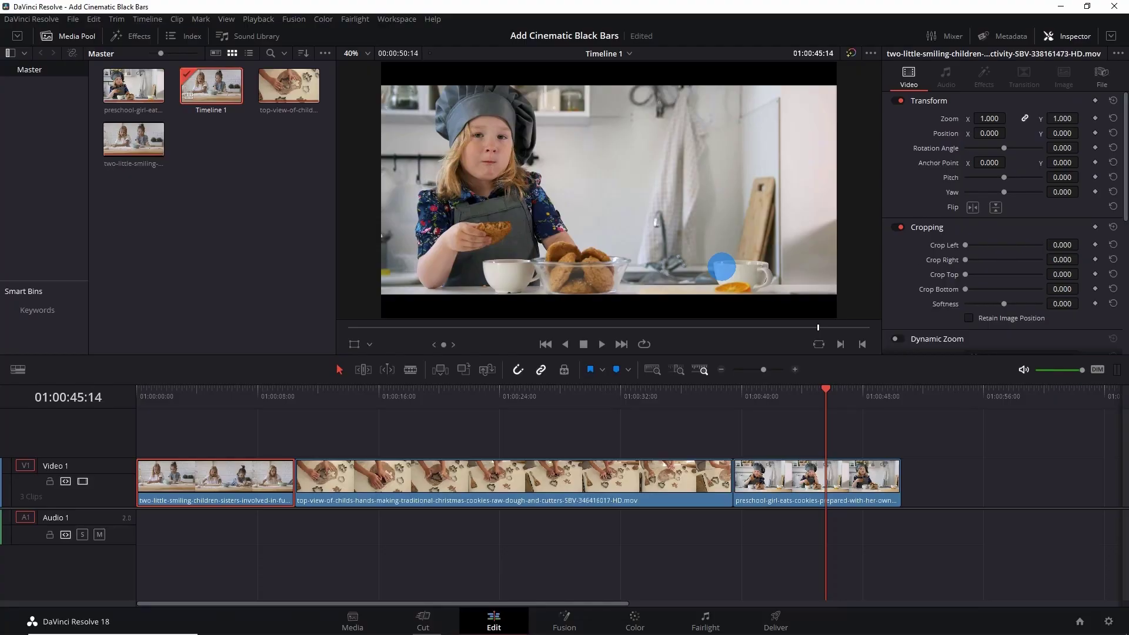